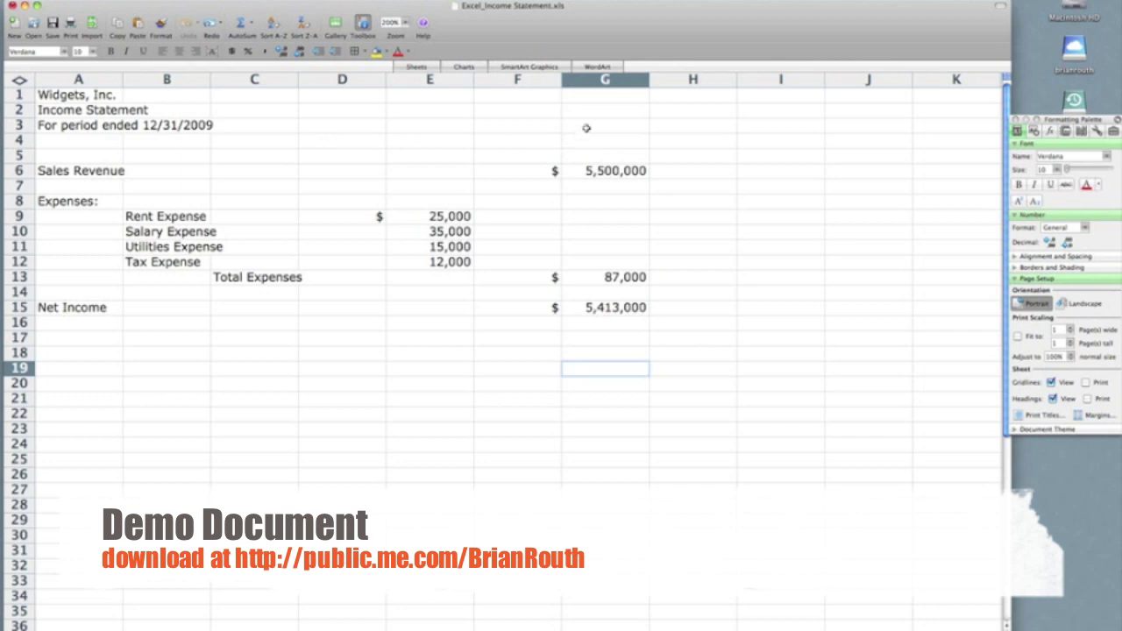
# Merge A1:G1 and centre the 'Widgets, Inc.' title across it
pyautogui.moveTo(593, 96); pyautogui.dragTo(48, 92)
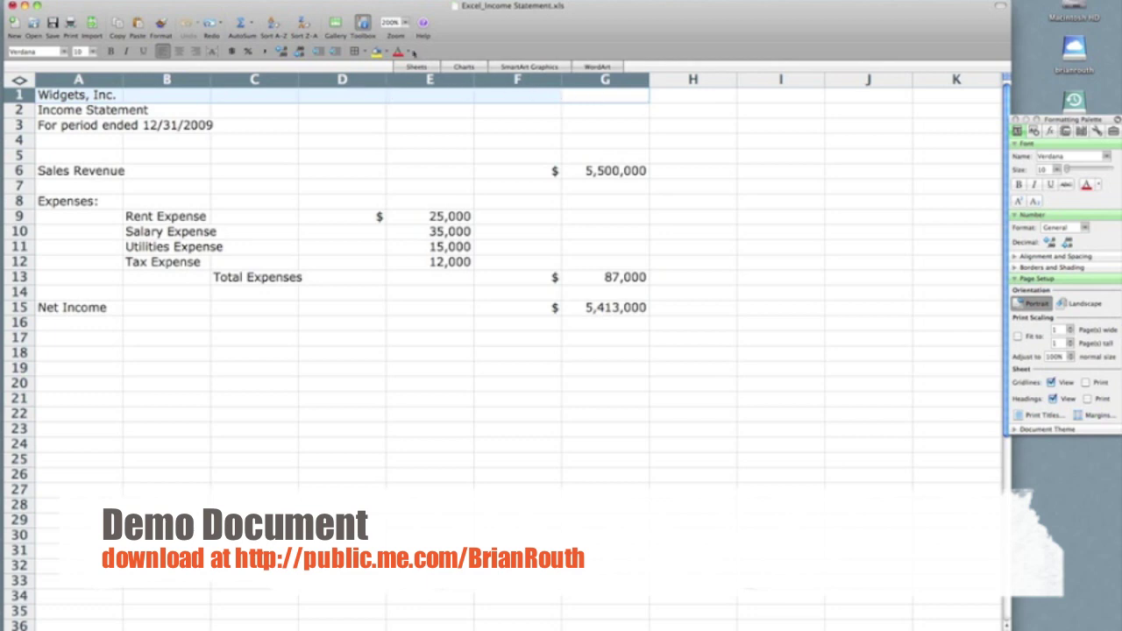
pyautogui.click(363, 23)
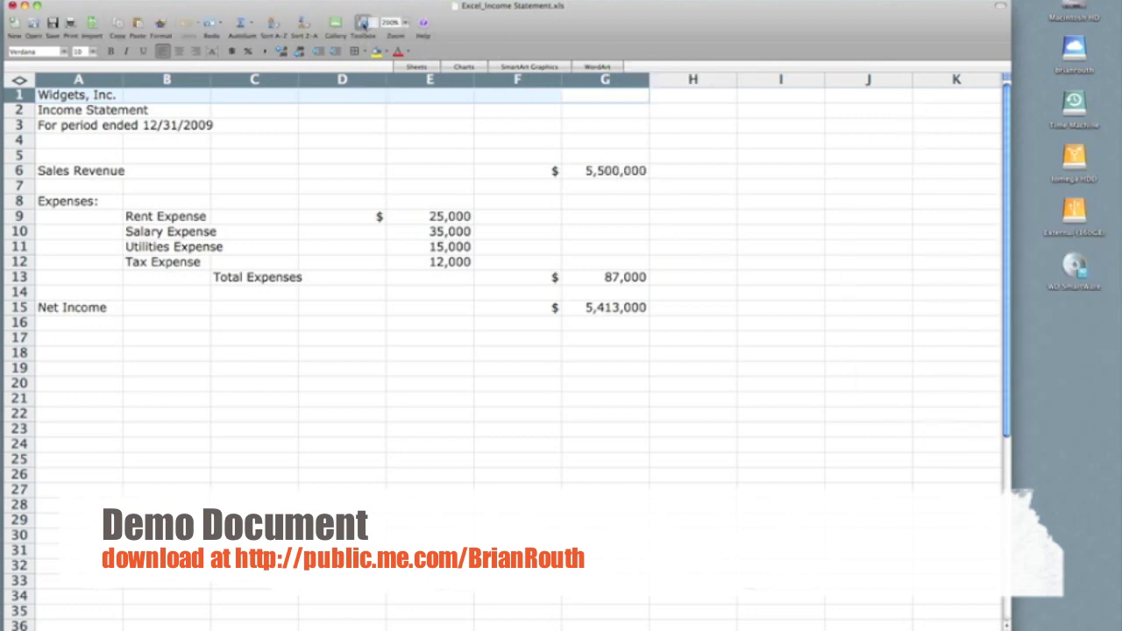
pyautogui.click(363, 23)
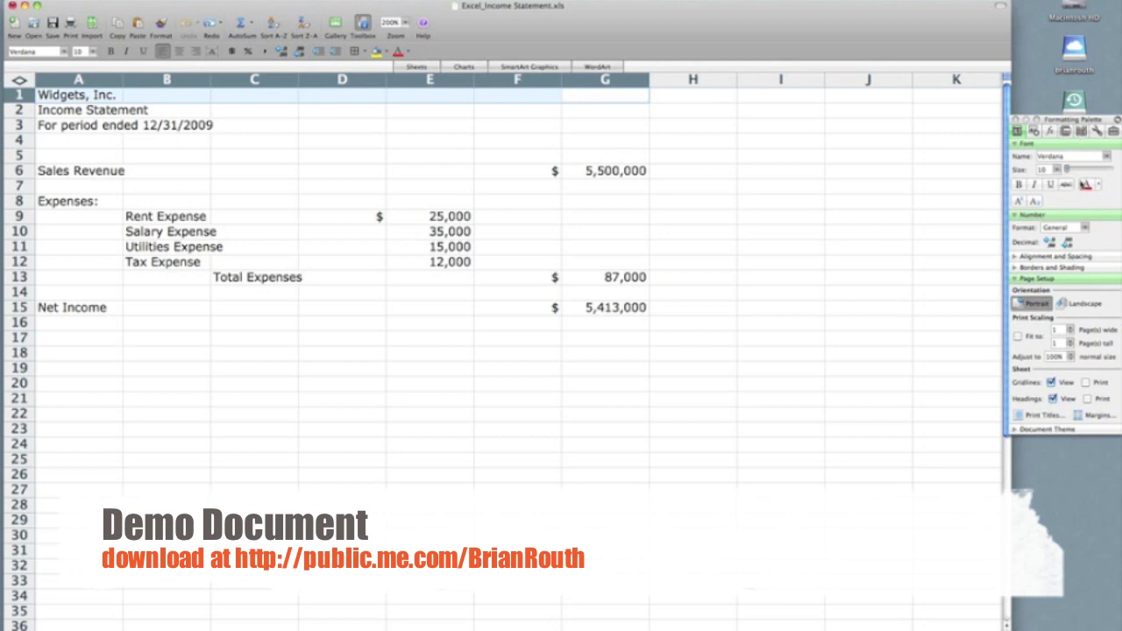
pyautogui.click(1015, 258)
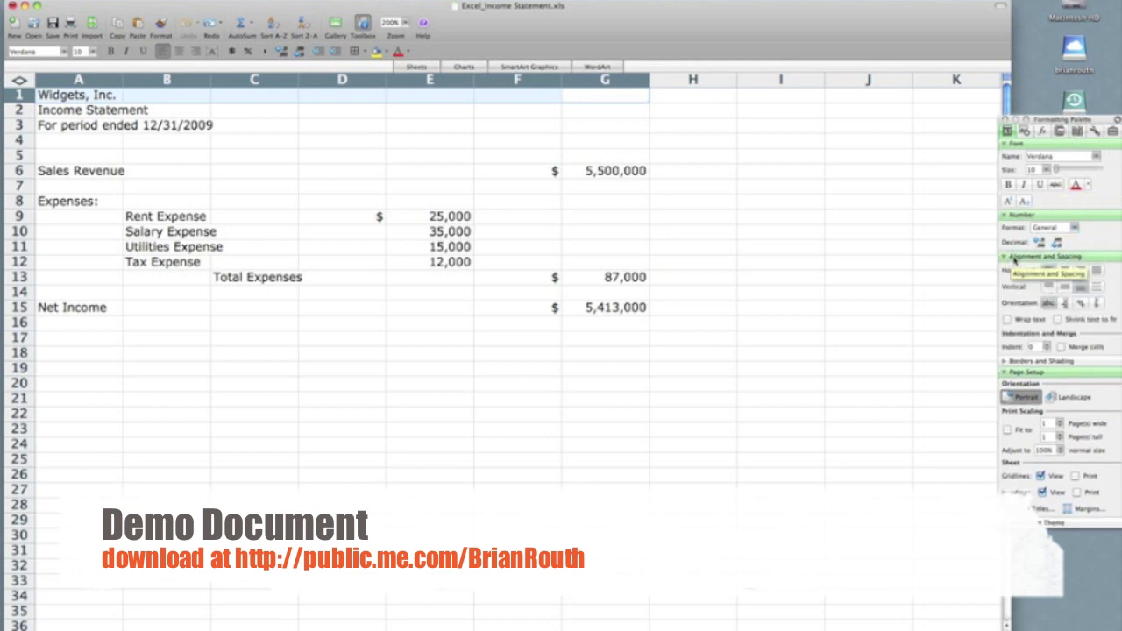
pyautogui.click(1061, 347)
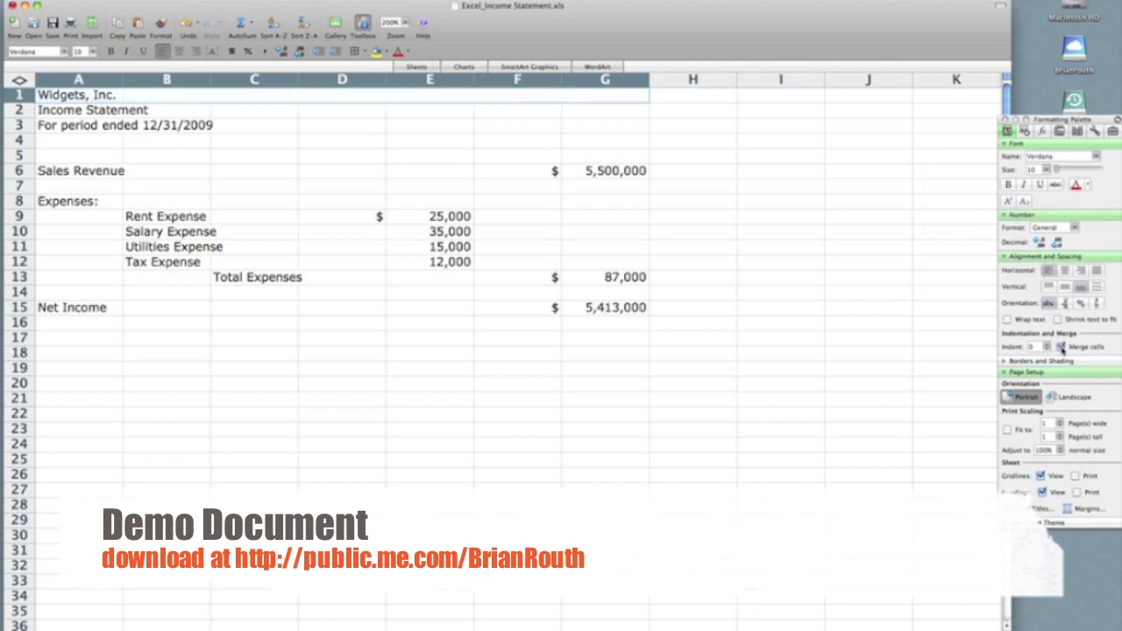
pyautogui.click(1065, 273)
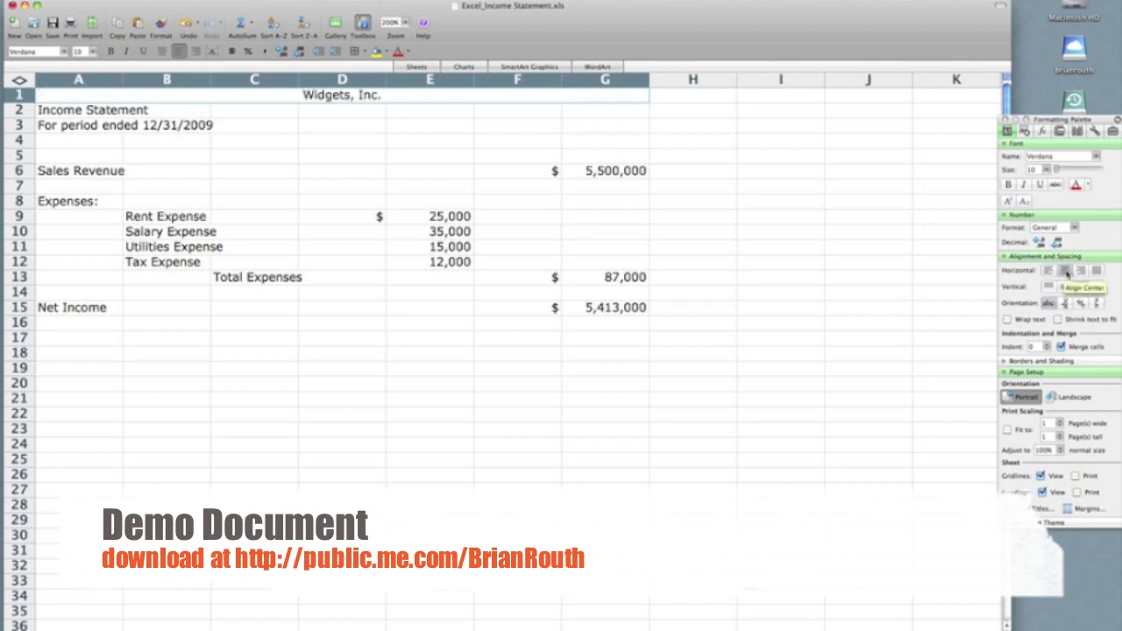
# Merge and centre rows 2 and 3 (Income Statement and period-ended line) across A–G
pyautogui.click(589, 111)
pyautogui.moveTo(590, 112); pyautogui.dragTo(118, 114)
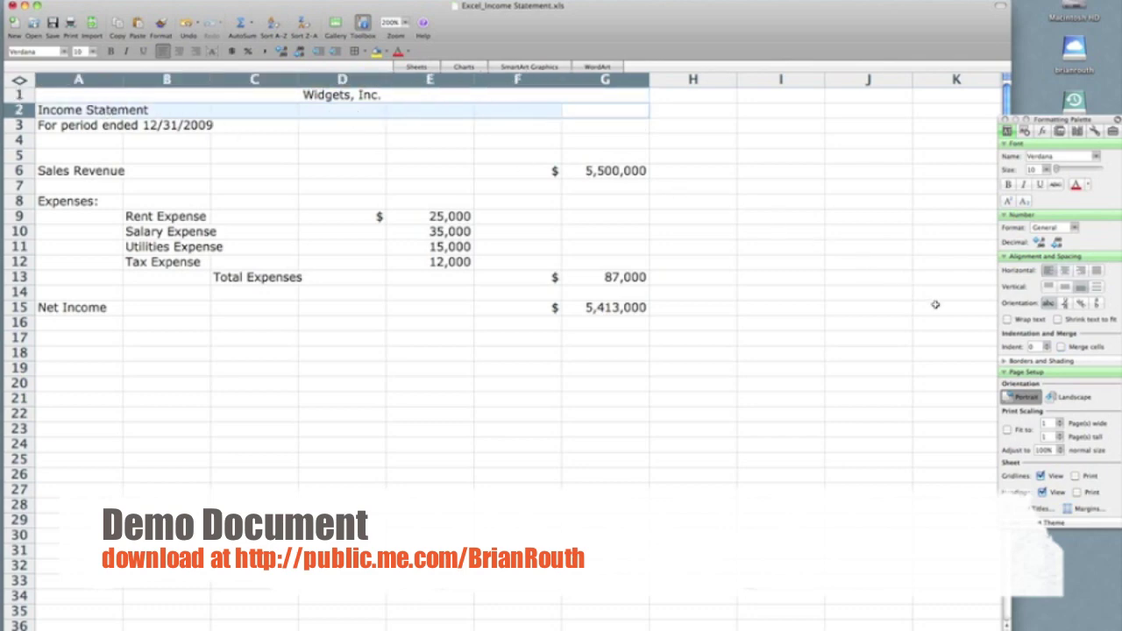
pyautogui.click(1060, 348)
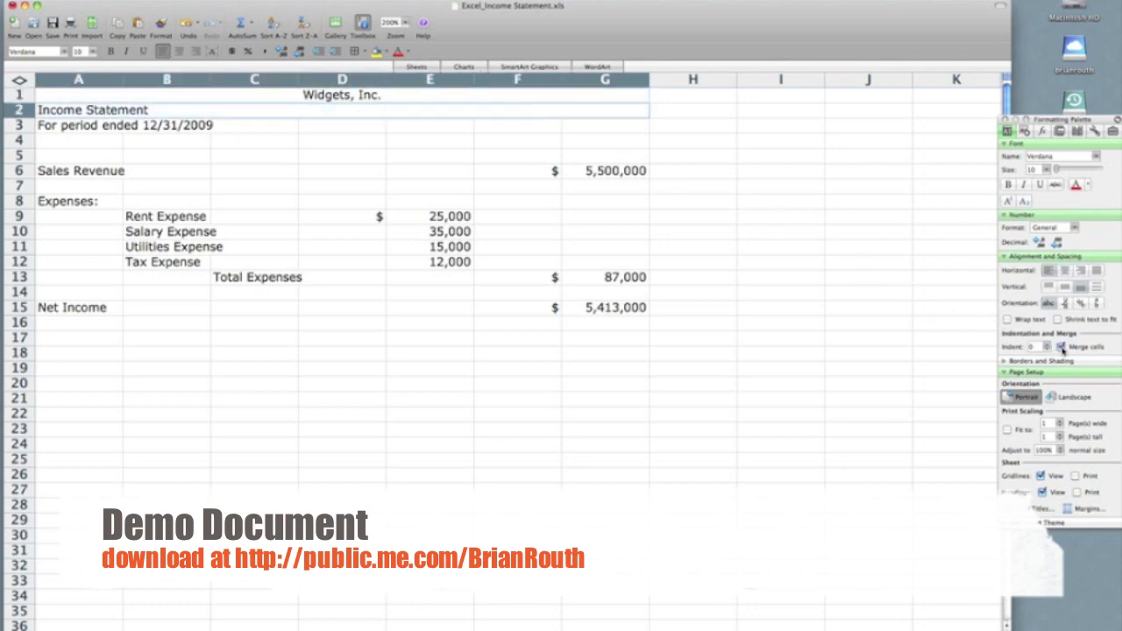
pyautogui.click(1064, 271)
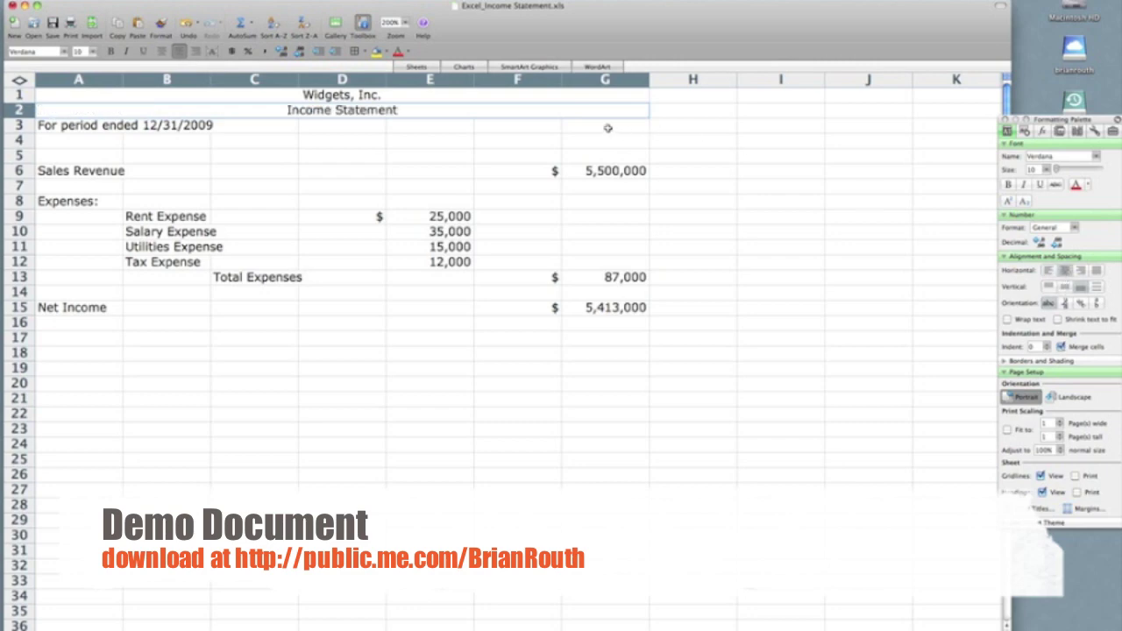
pyautogui.moveTo(607, 128); pyautogui.dragTo(66, 128)
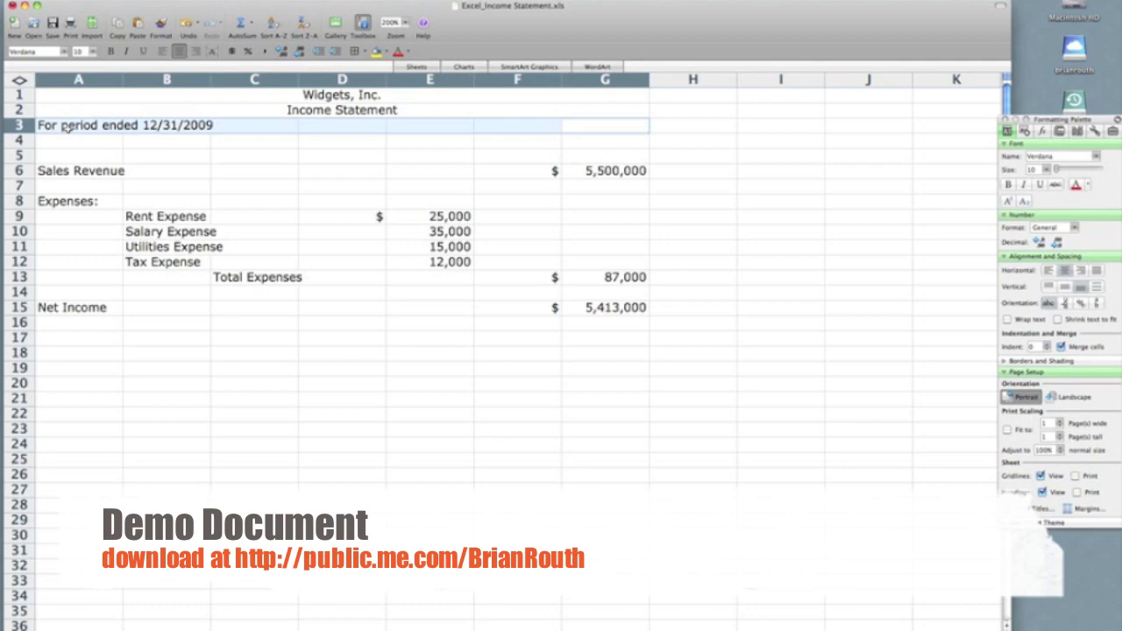
pyautogui.click(1059, 347)
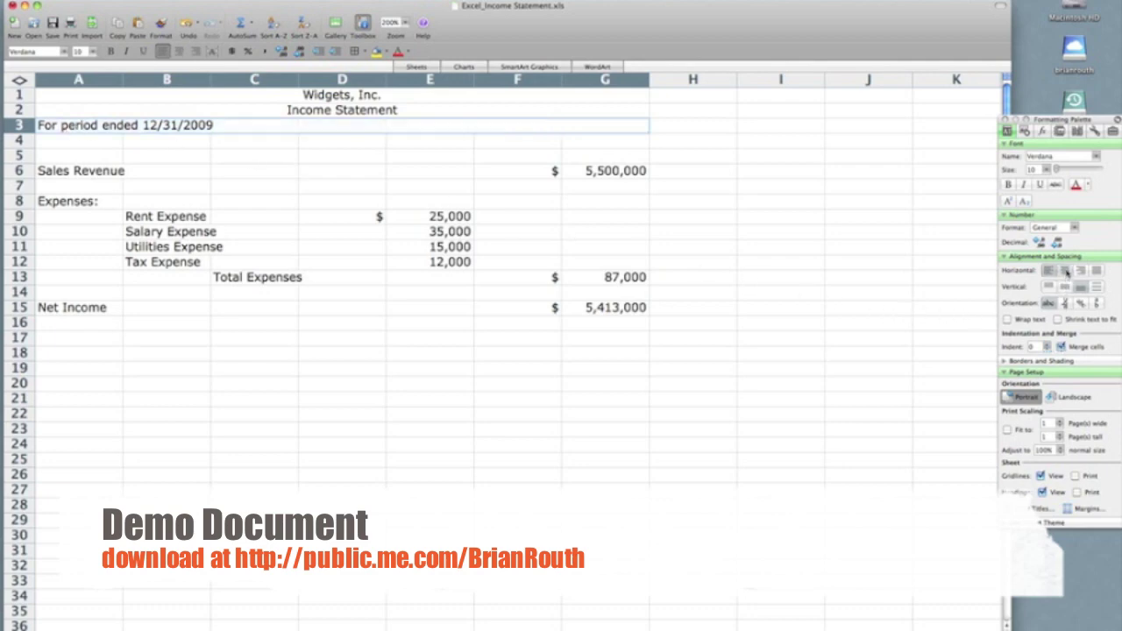
pyautogui.click(1065, 271)
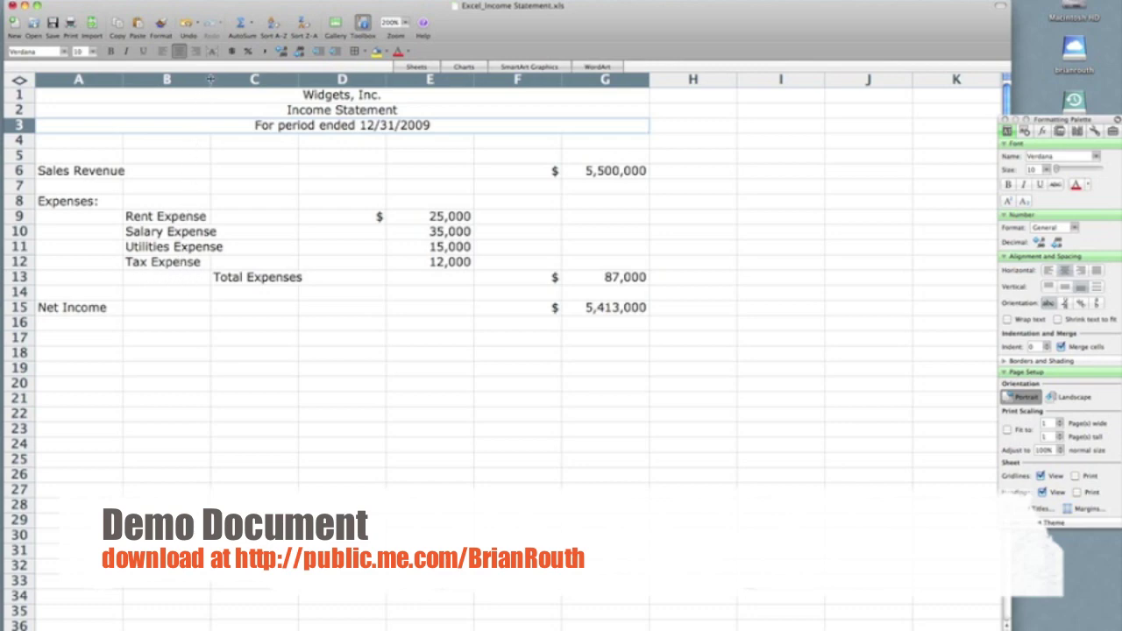
# Resize column B, then AutoFit it to the width of its expense labels
pyautogui.moveTo(211, 79); pyautogui.dragTo(161, 80)
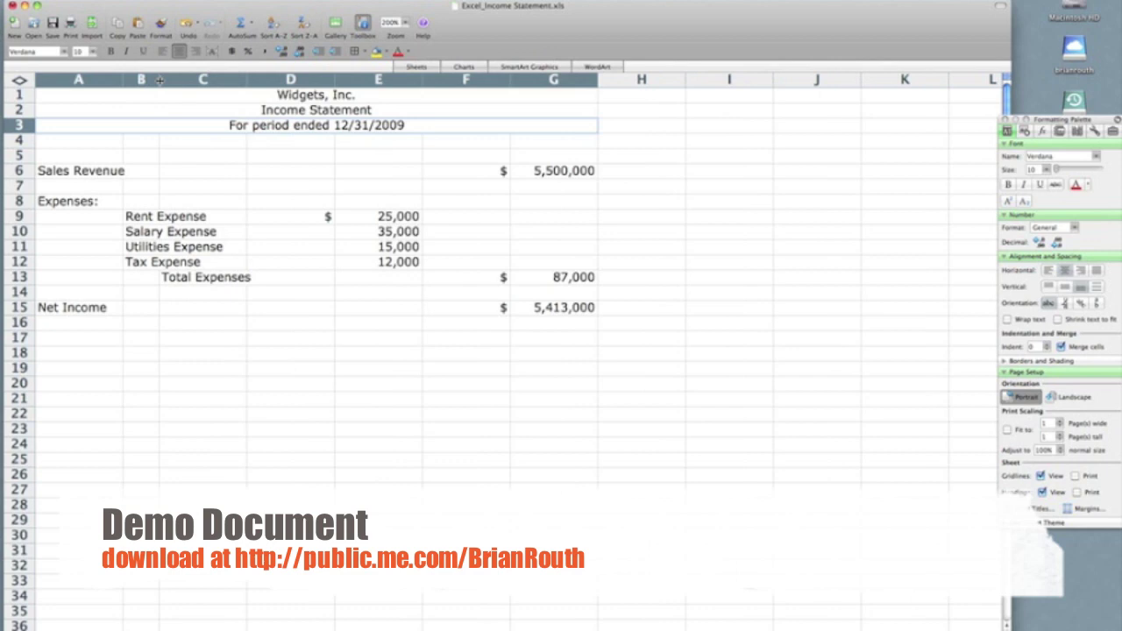
pyautogui.doubleClick(161, 80)
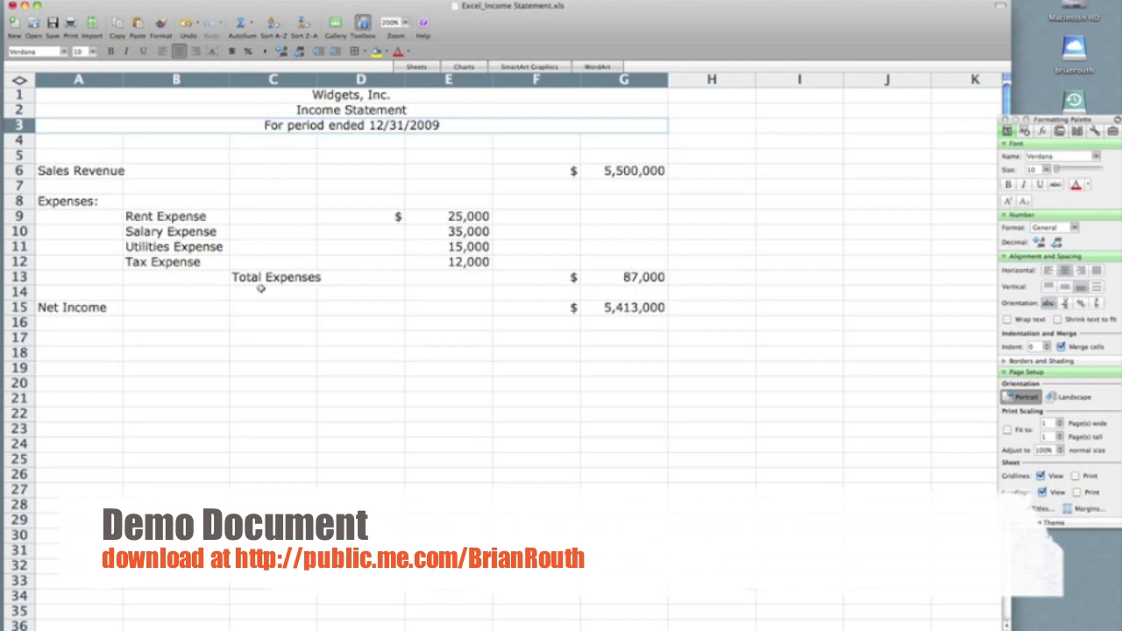
# Merge B13:C13 and centre the Total Expenses label across the merged cell
pyautogui.moveTo(209, 279); pyautogui.dragTo(270, 277)
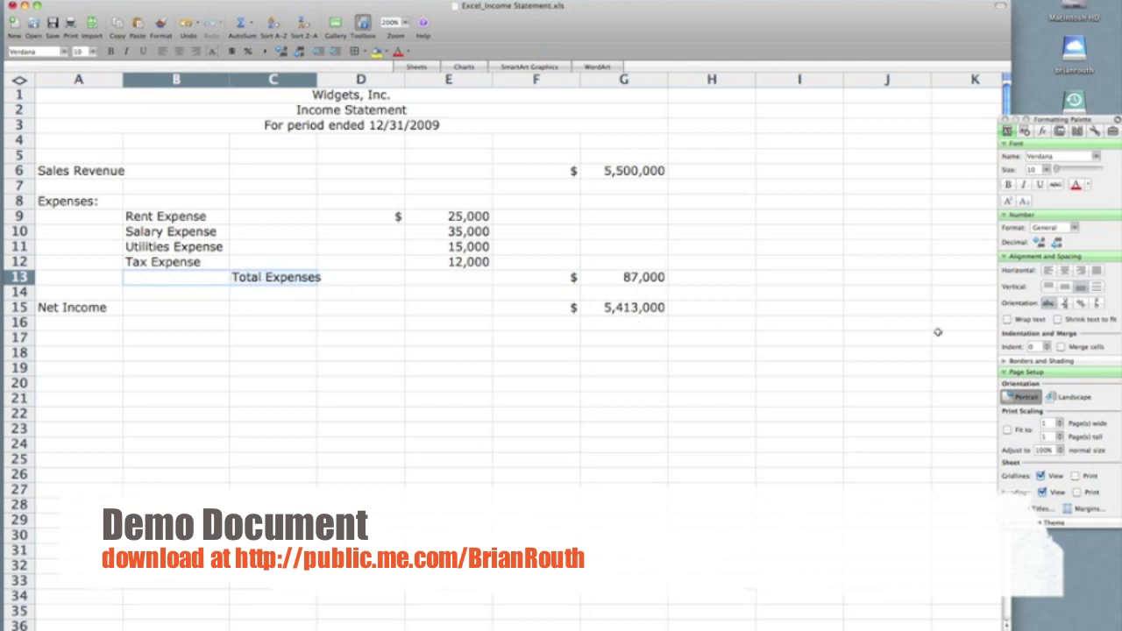
pyautogui.click(1061, 348)
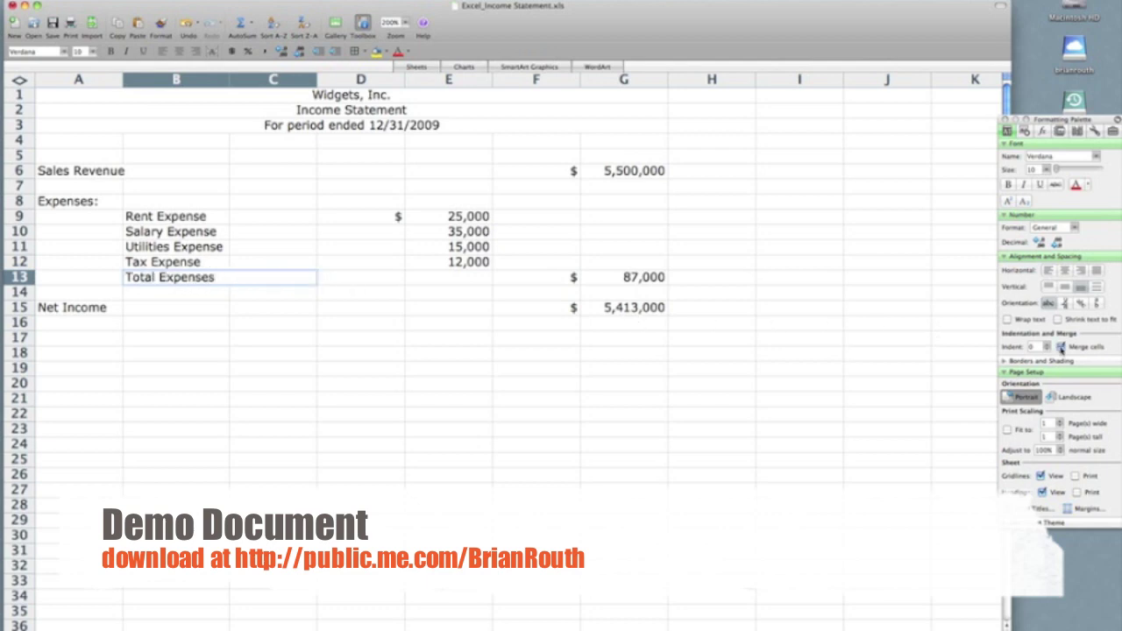
pyautogui.click(1064, 272)
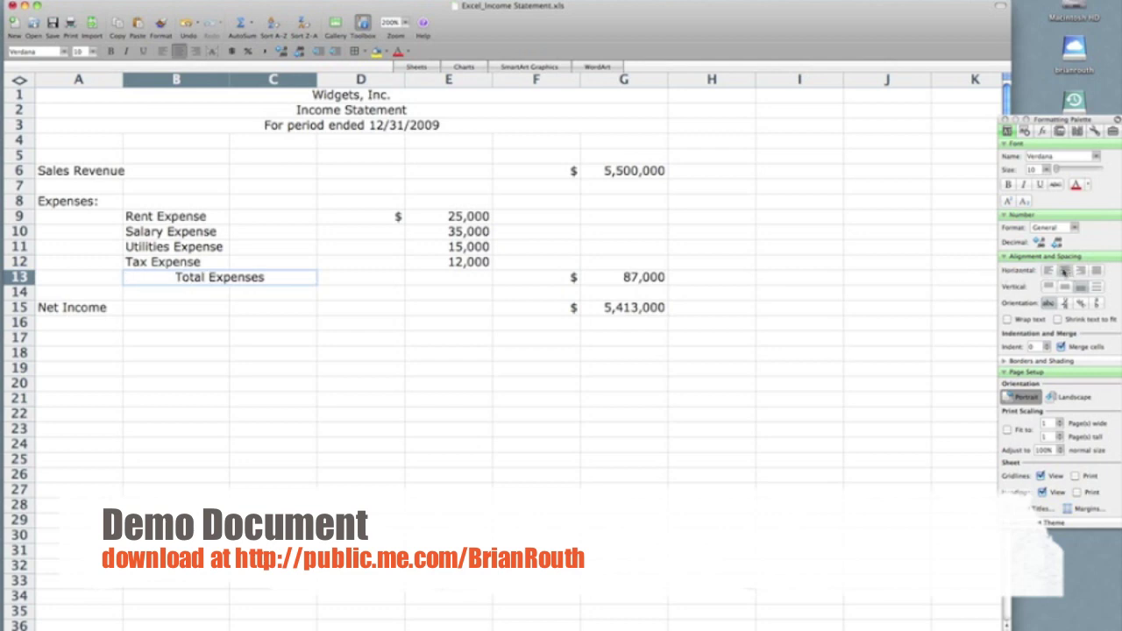
pyautogui.click(245, 351)
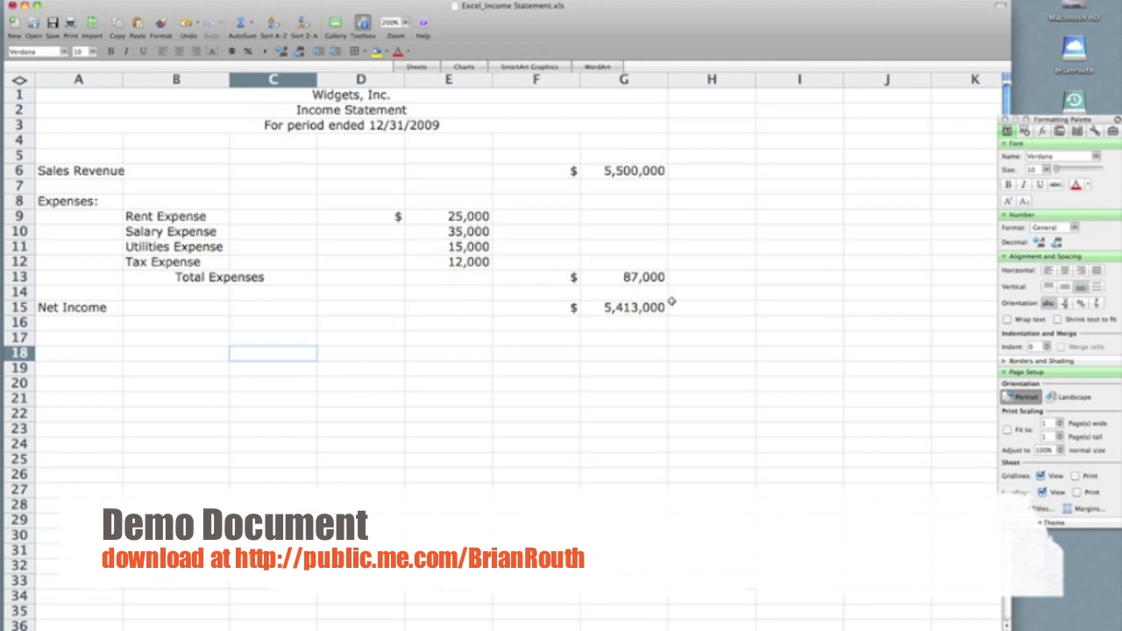
# Apply a Single Accounting underline to the 12,000 Tax Expense amount in E12
pyautogui.click(469, 264)
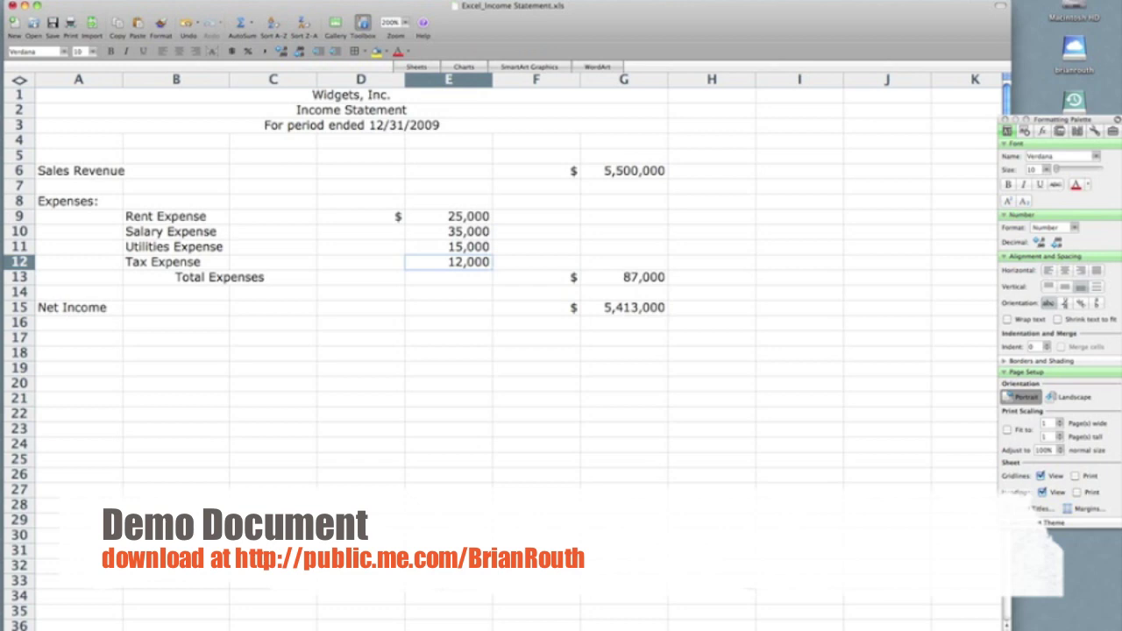
pyautogui.click(188, 0)
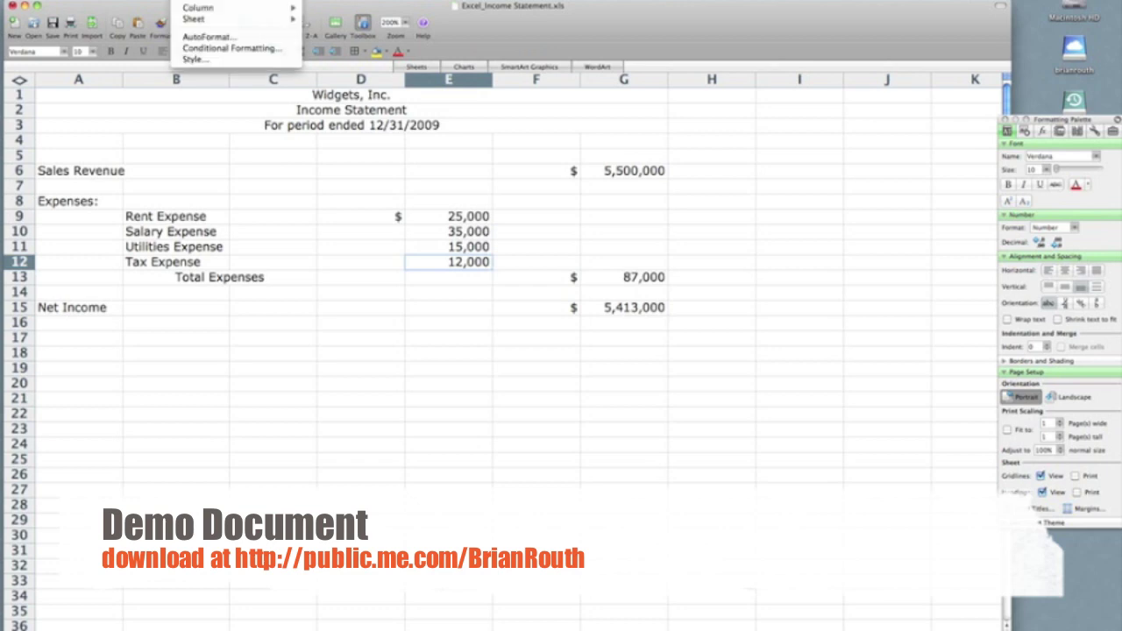
pyautogui.click(198, 0)
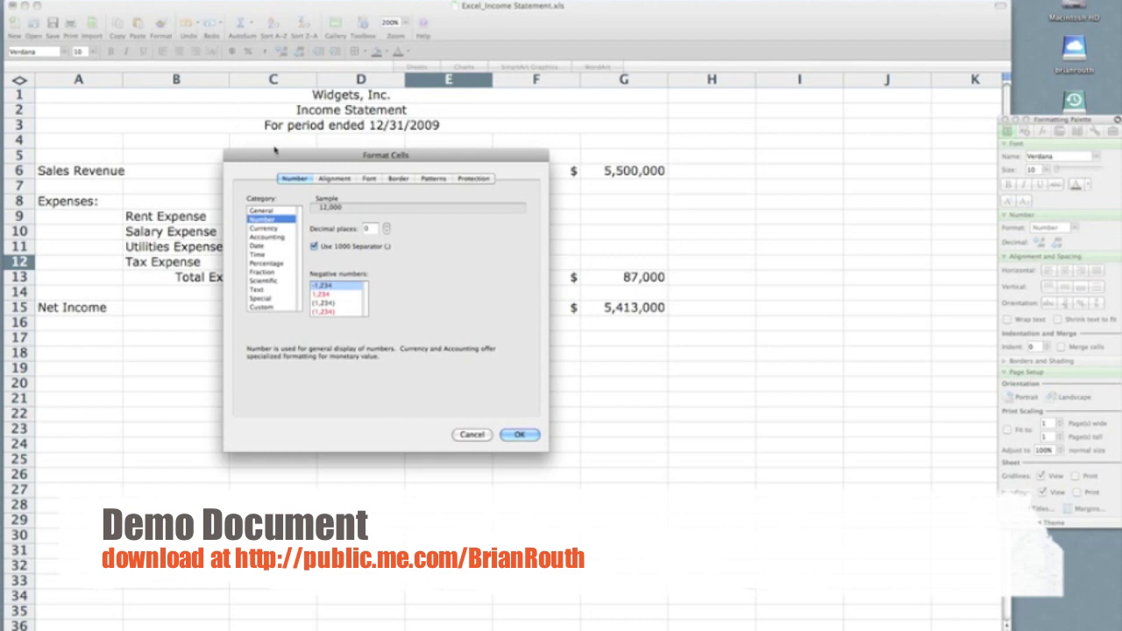
pyautogui.moveTo(282, 160); pyautogui.dragTo(367, 206)
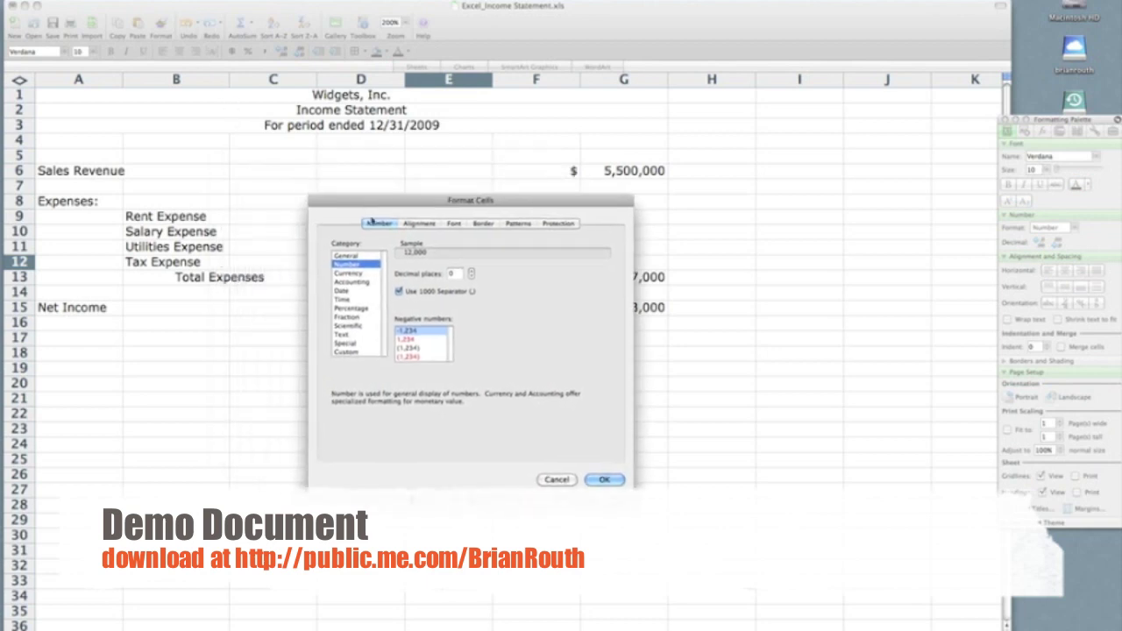
pyautogui.click(454, 224)
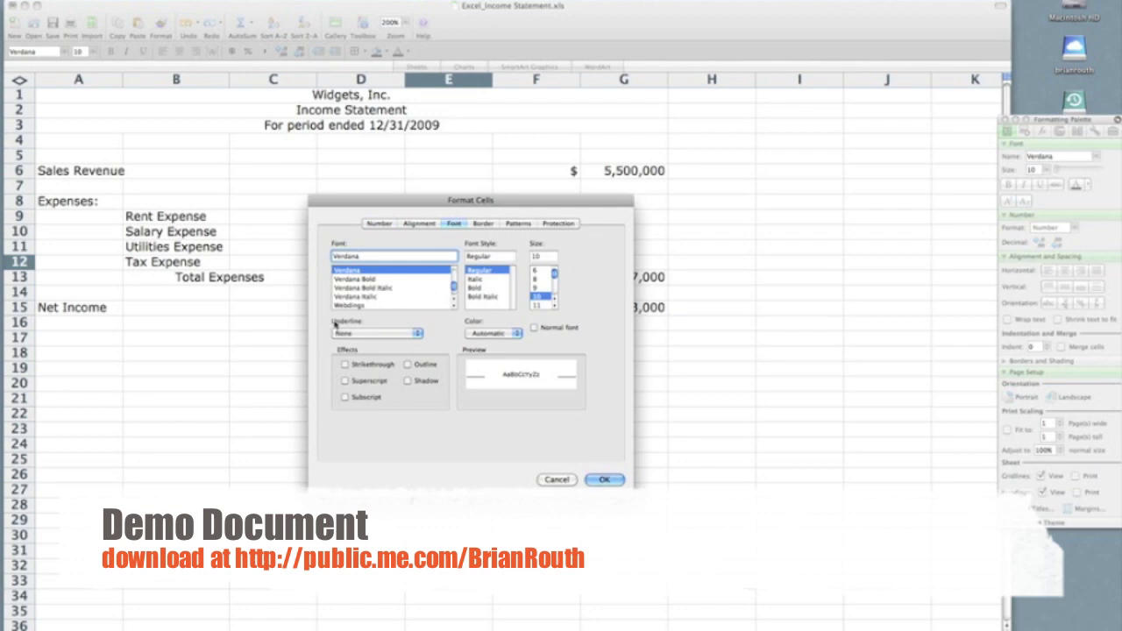
pyautogui.click(418, 334)
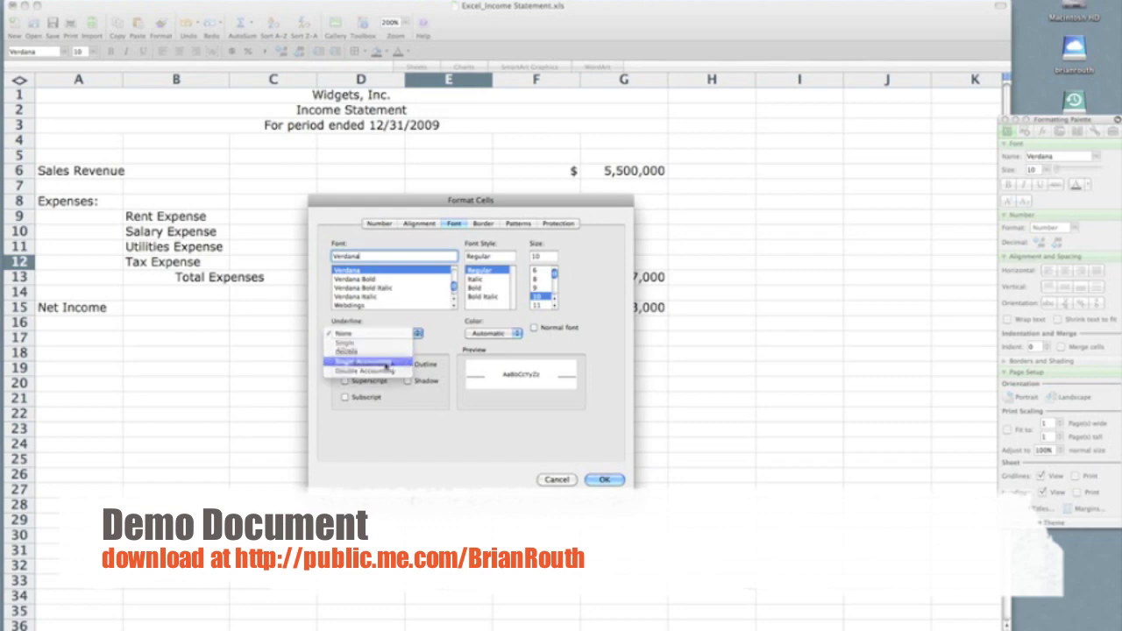
pyautogui.click(386, 363)
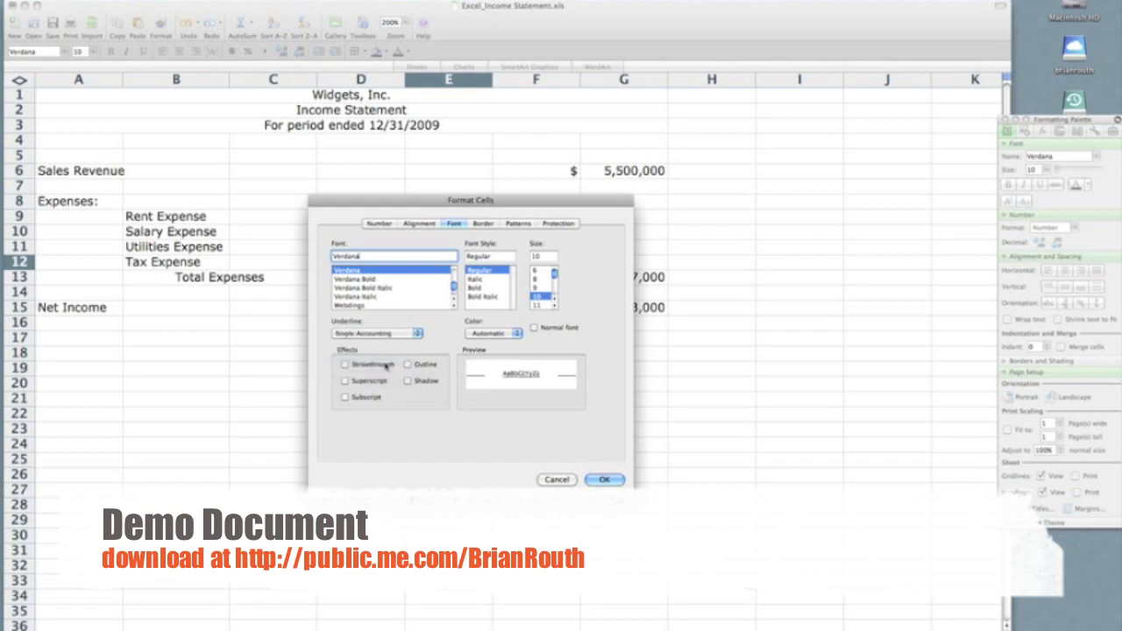
pyautogui.click(605, 480)
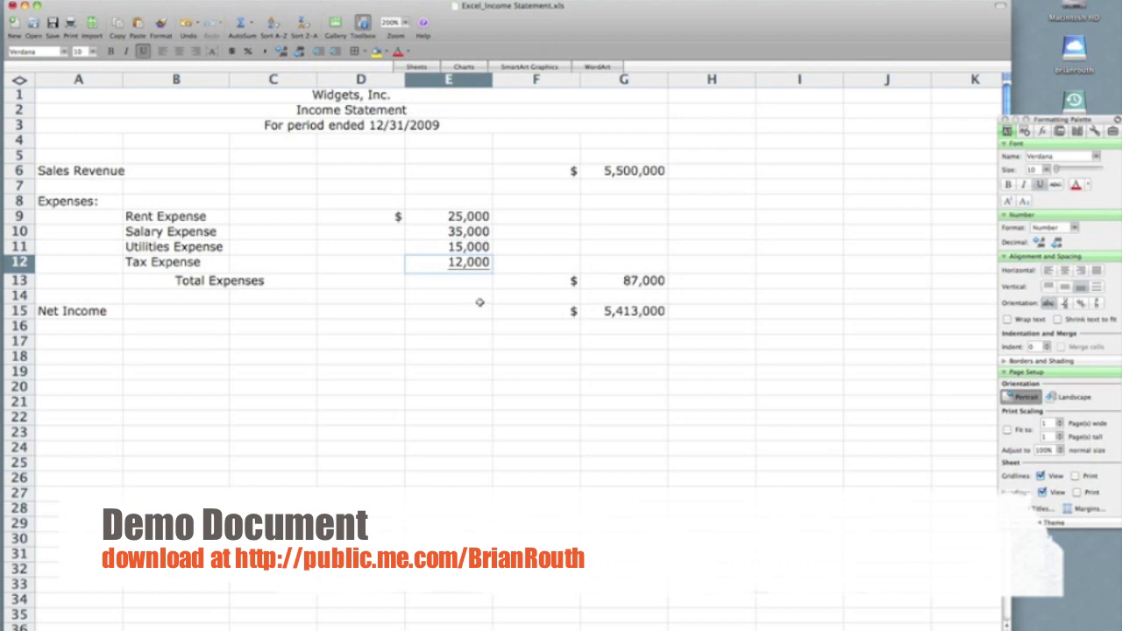
# Apply a Single Accounting underline to the 87,000 Total Expenses figure in G13
pyautogui.click(645, 280)
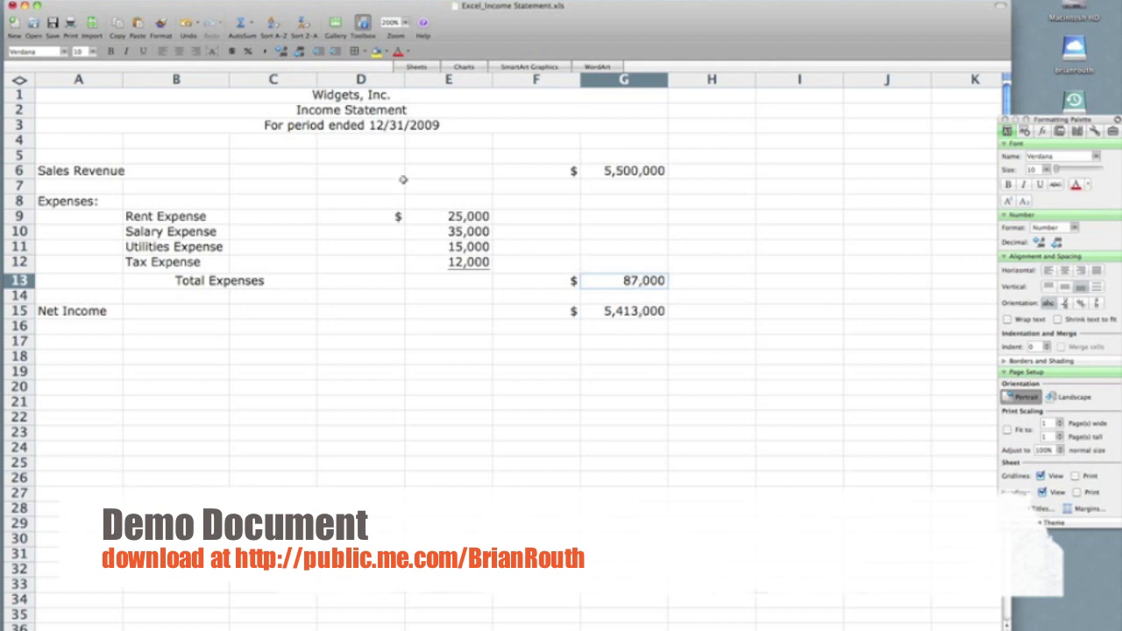
pyautogui.click(193, 0)
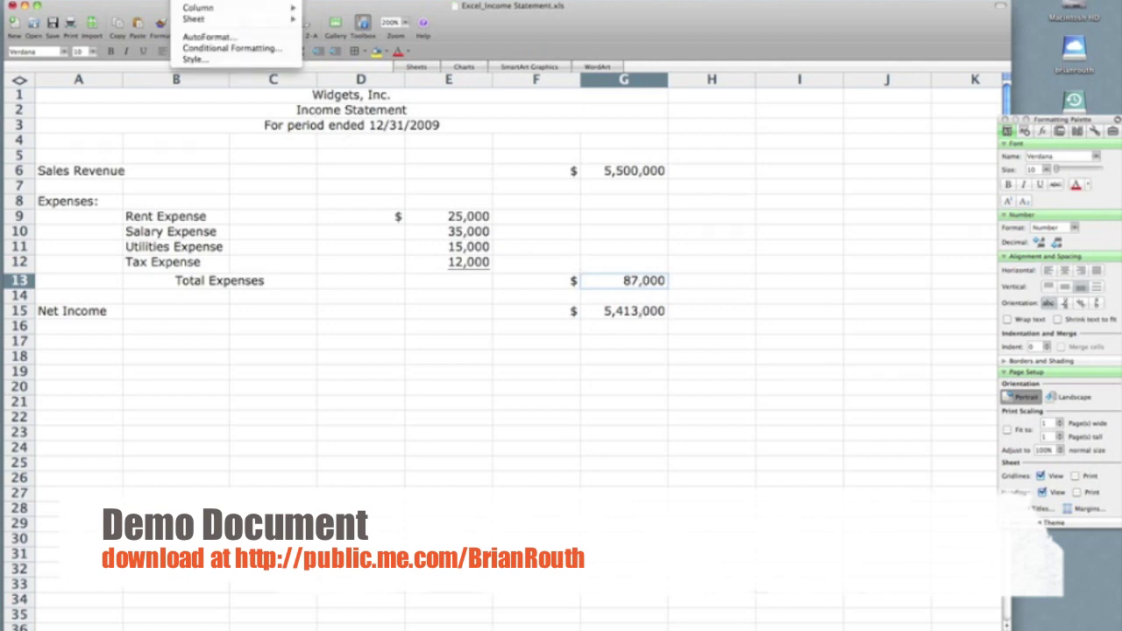
pyautogui.click(196, 2)
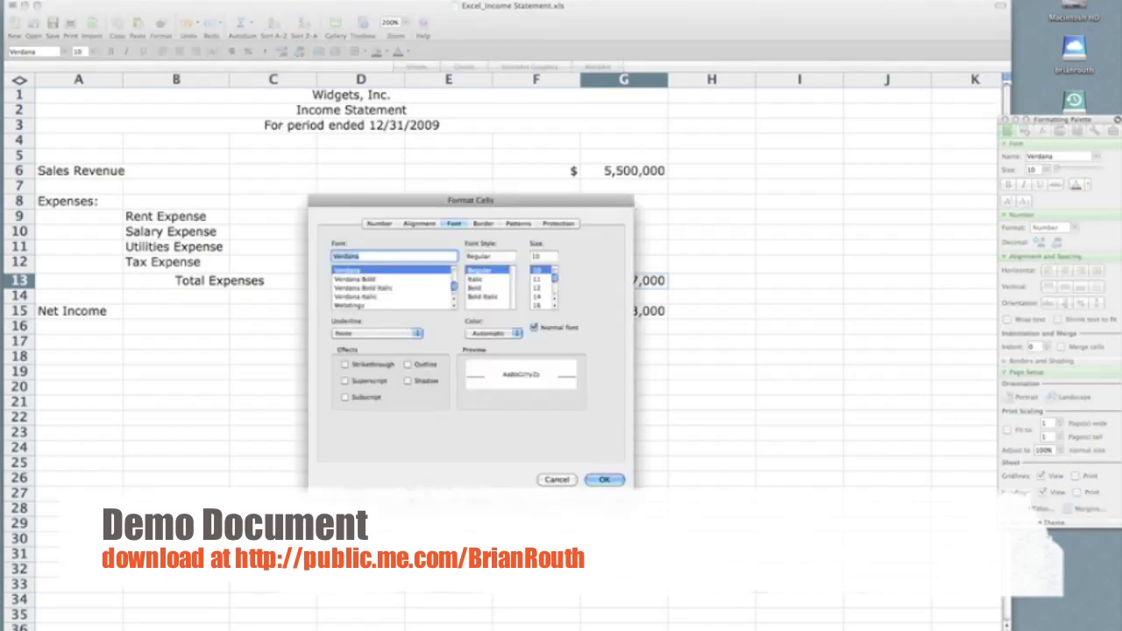
pyautogui.click(418, 335)
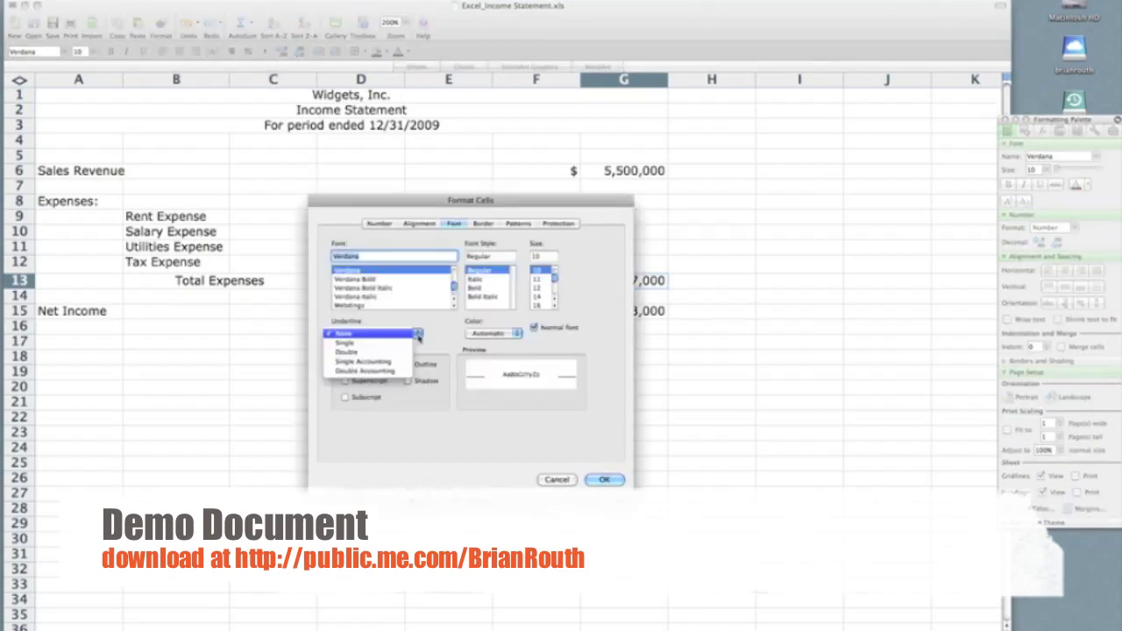
pyautogui.click(401, 363)
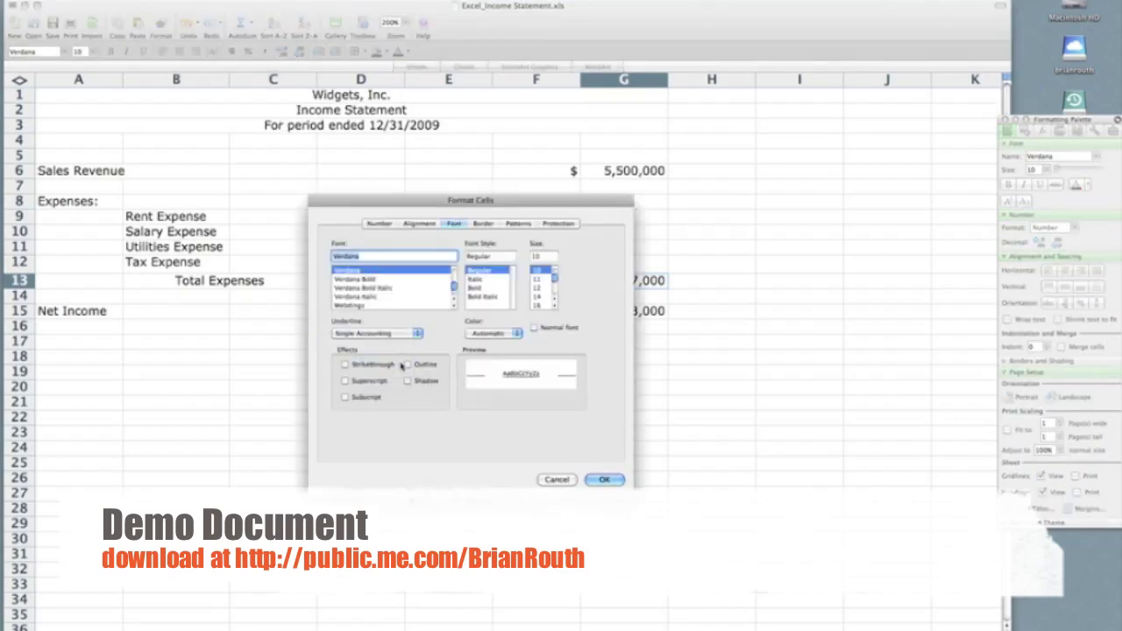
pyautogui.click(614, 480)
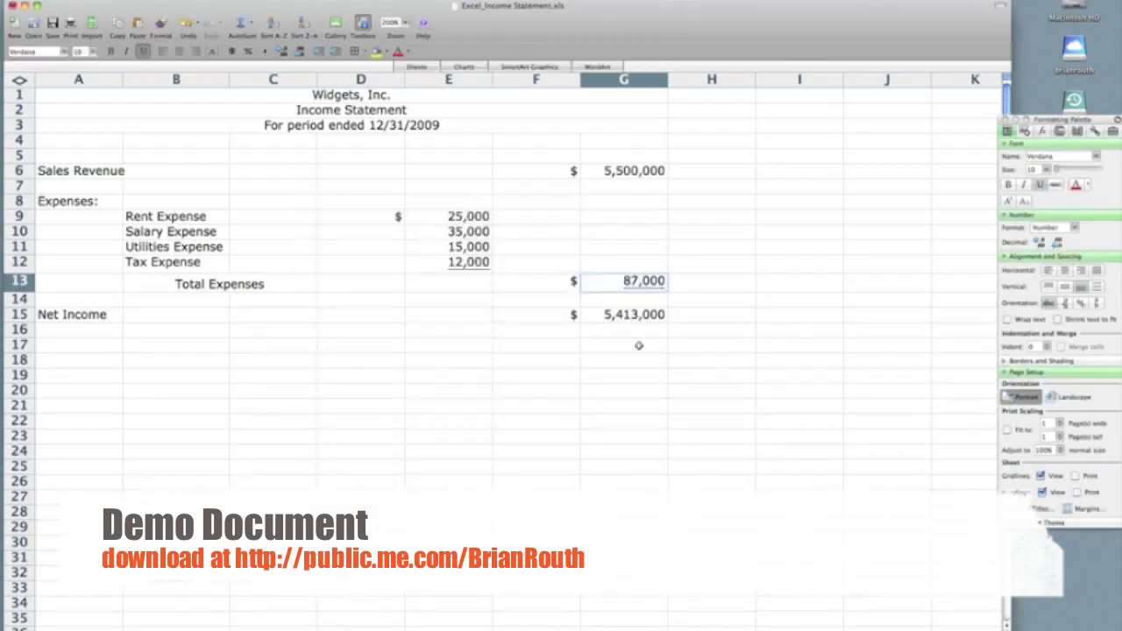
# Apply a Double Accounting underline to the 5,413,000 Net Income figure in G15
pyautogui.click(639, 314)
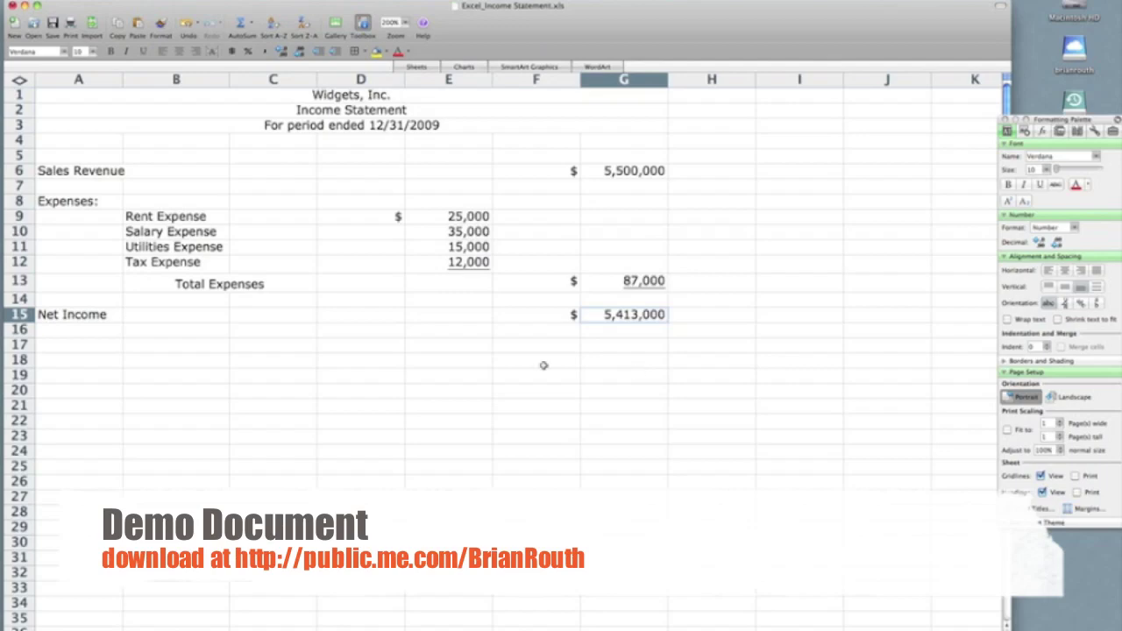
pyautogui.click(193, 0)
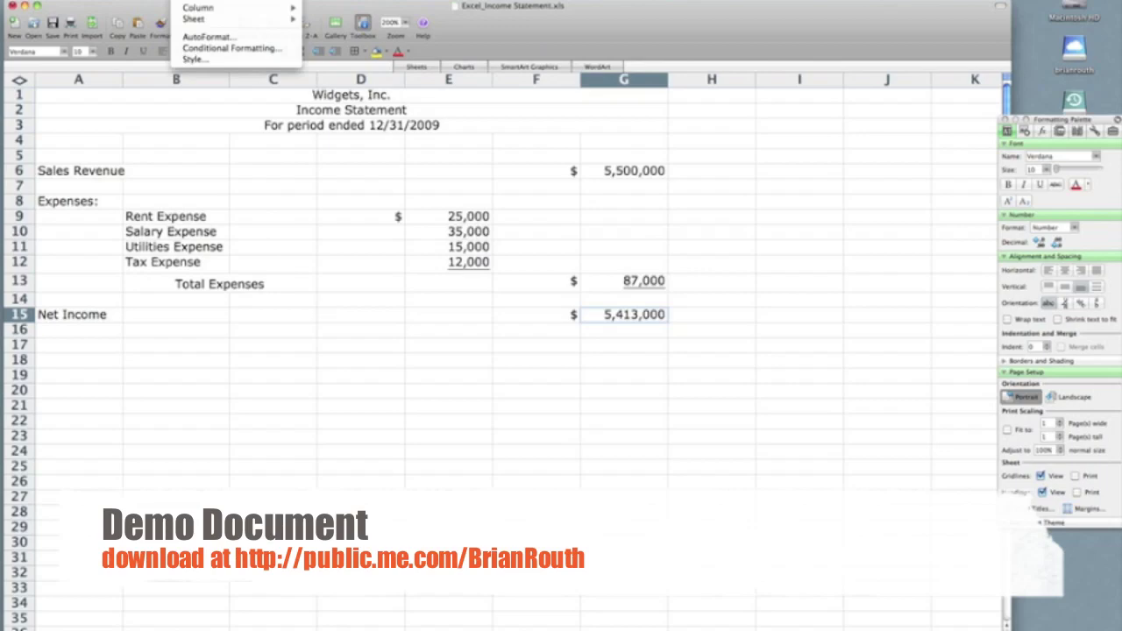
pyautogui.click(204, 2)
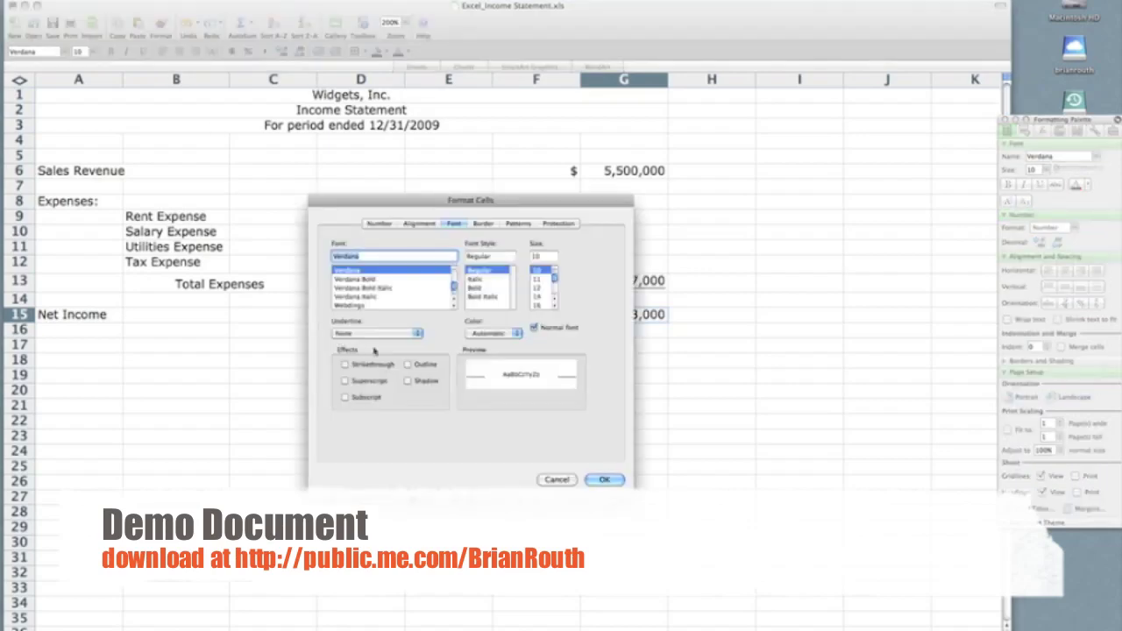
pyautogui.click(417, 333)
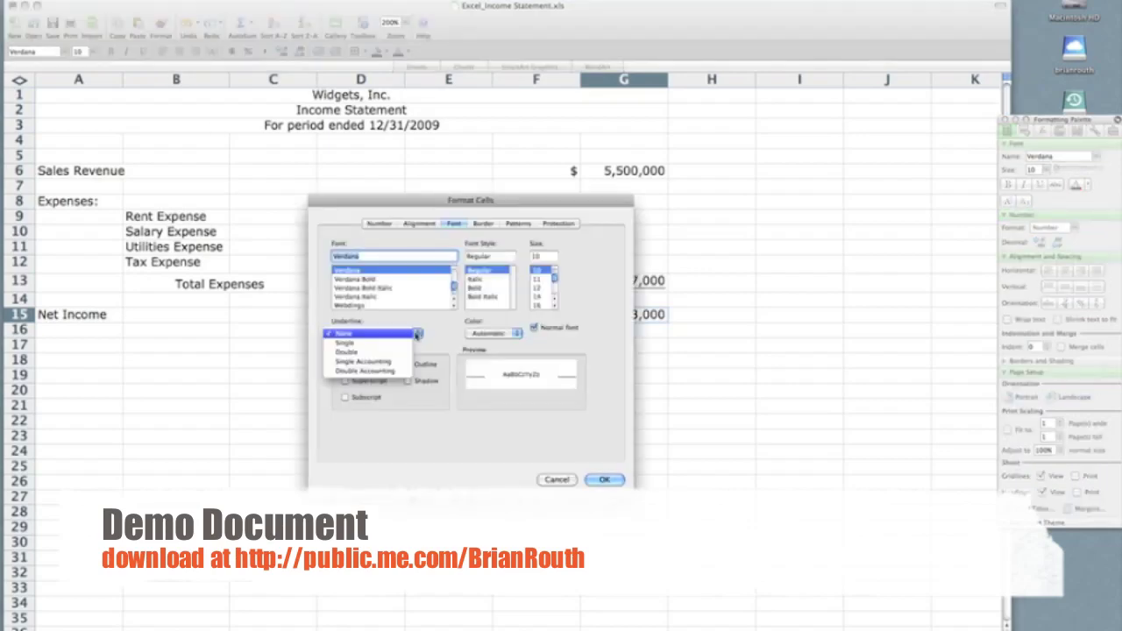
pyautogui.click(409, 374)
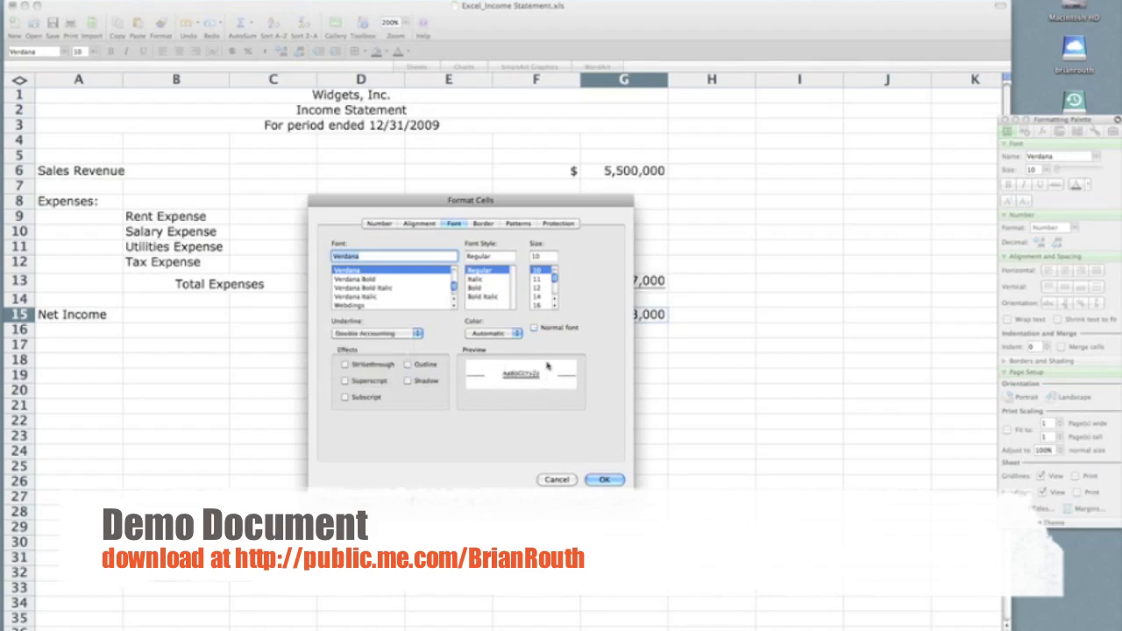
pyautogui.click(605, 480)
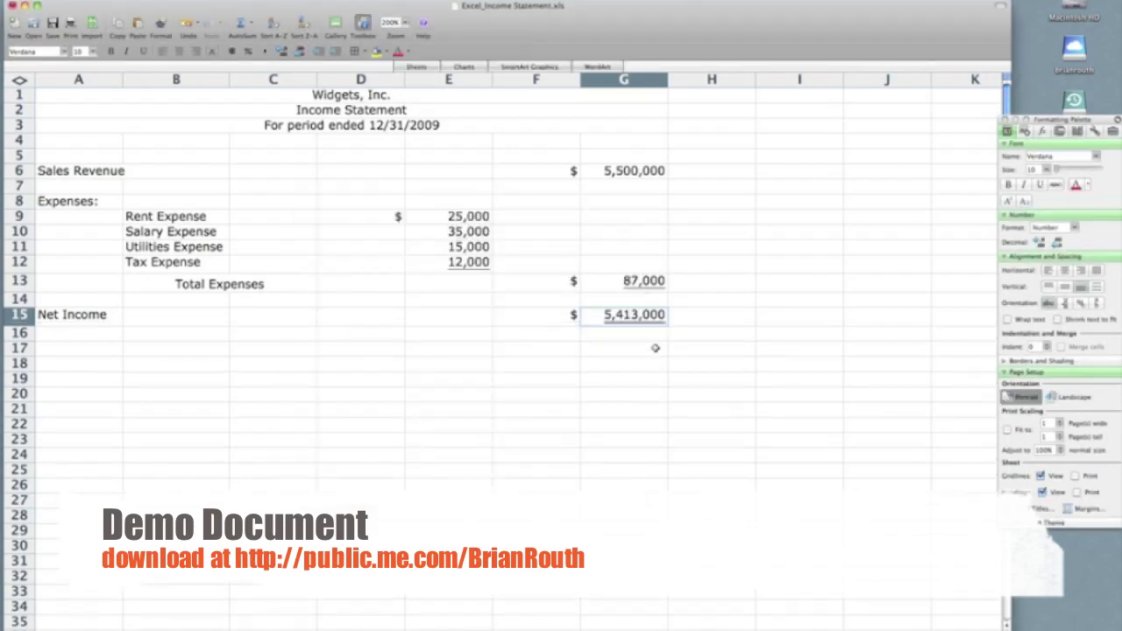
pyautogui.click(654, 378)
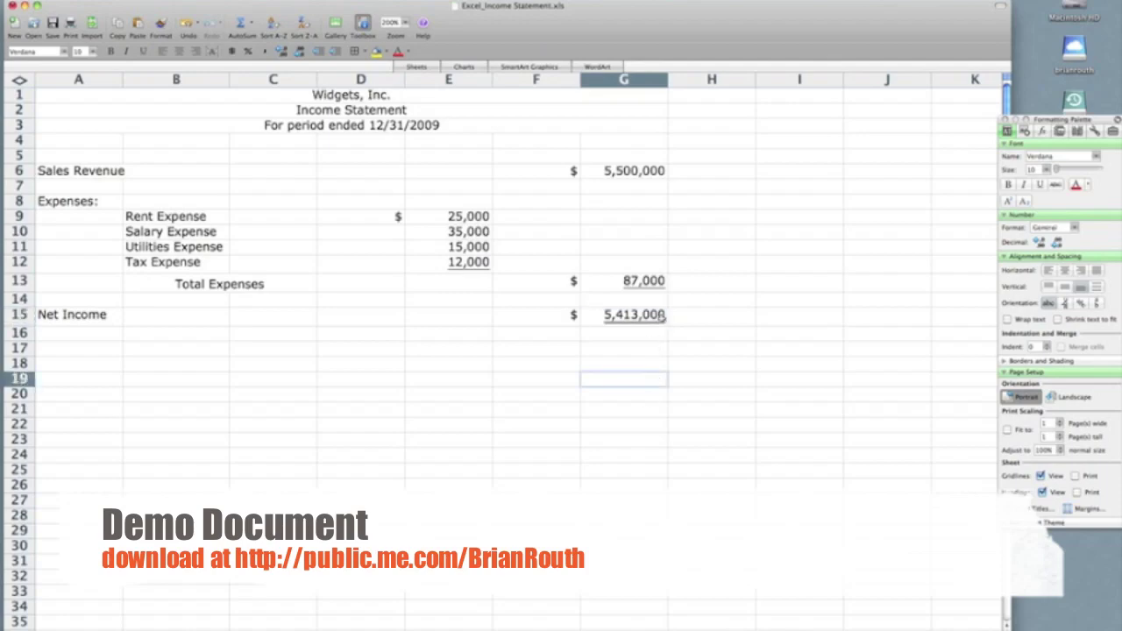